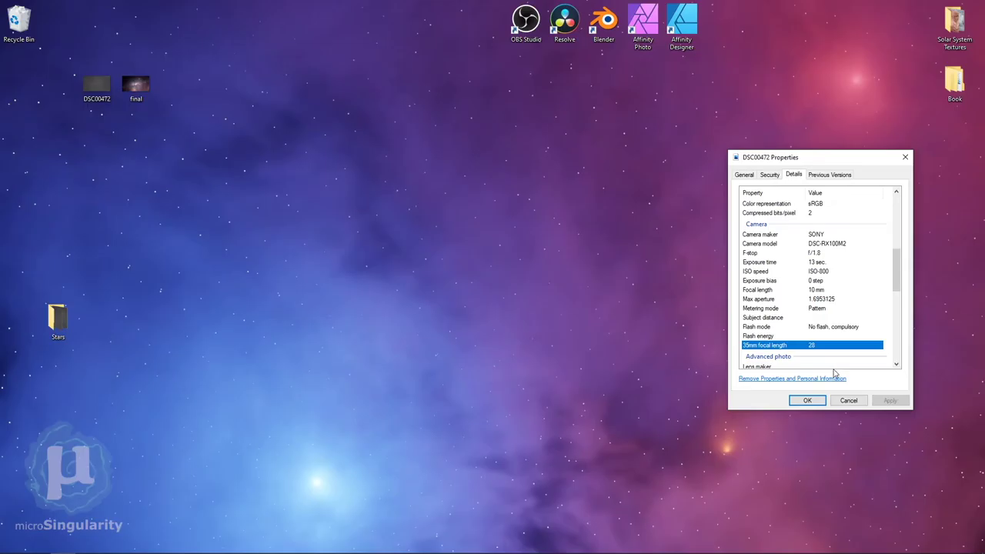
Close the DSC00472 properties showing 13 sec exposure, ISO-800 and f/1.8.
click(806, 530)
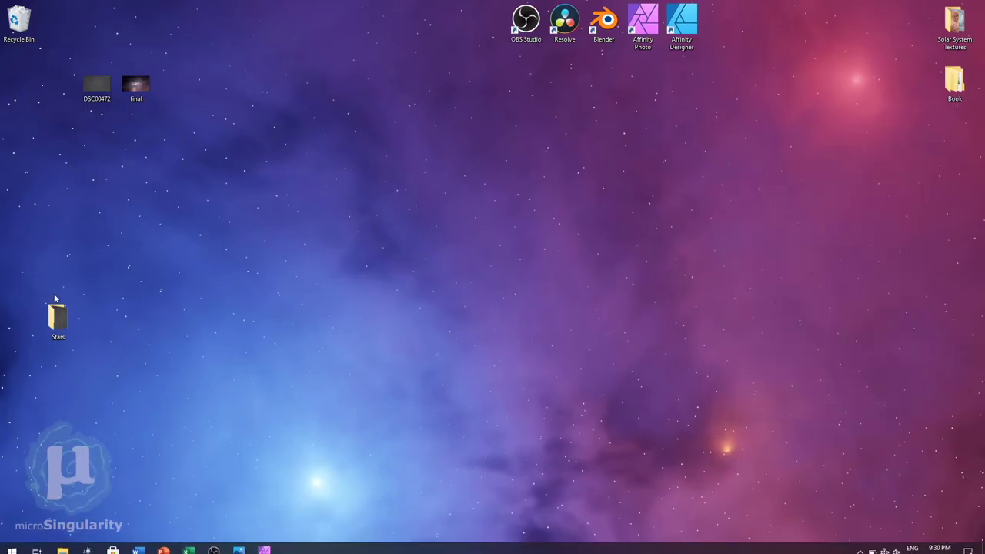
double_click(58, 318)
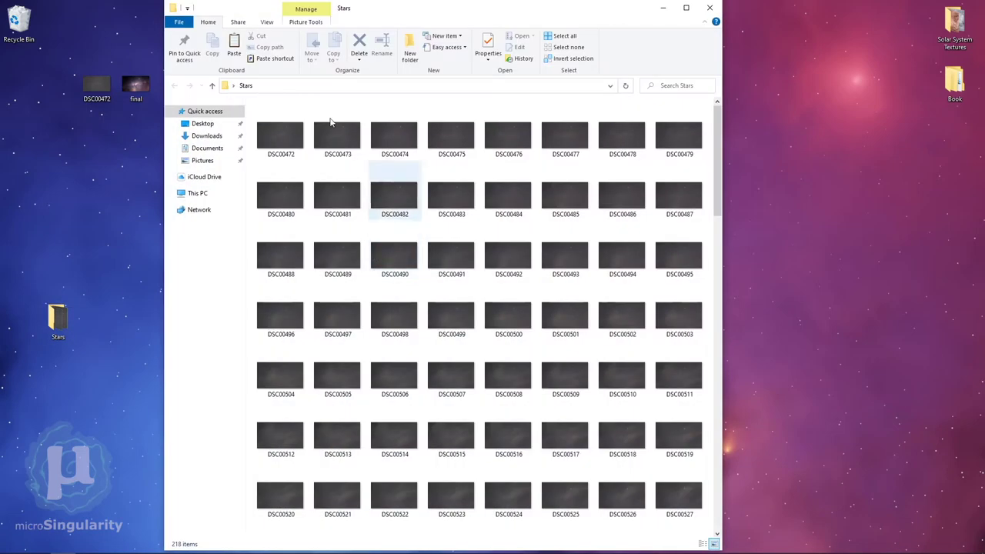
double_click(280, 136)
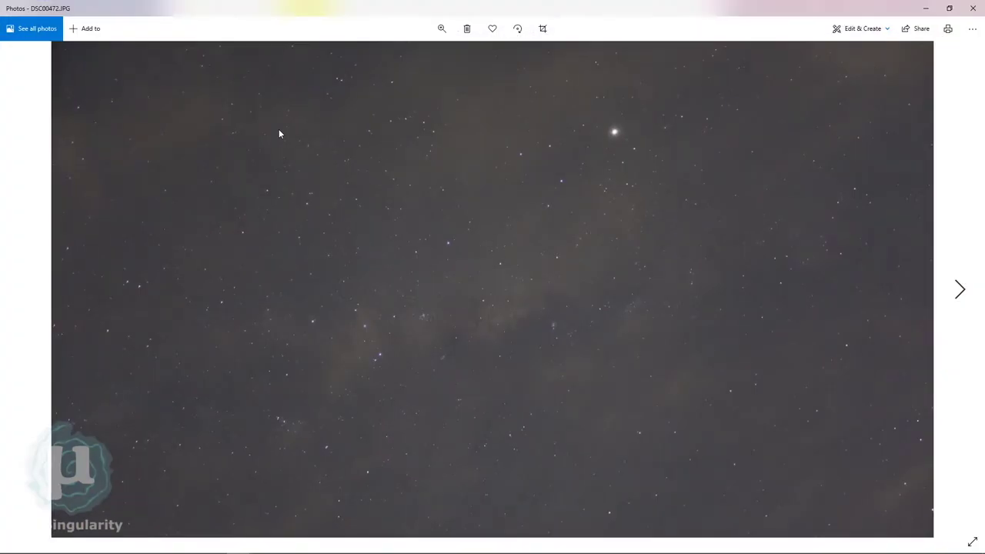
key(Right)
key(Right)
key(Right)
key(Right)
key(Right)
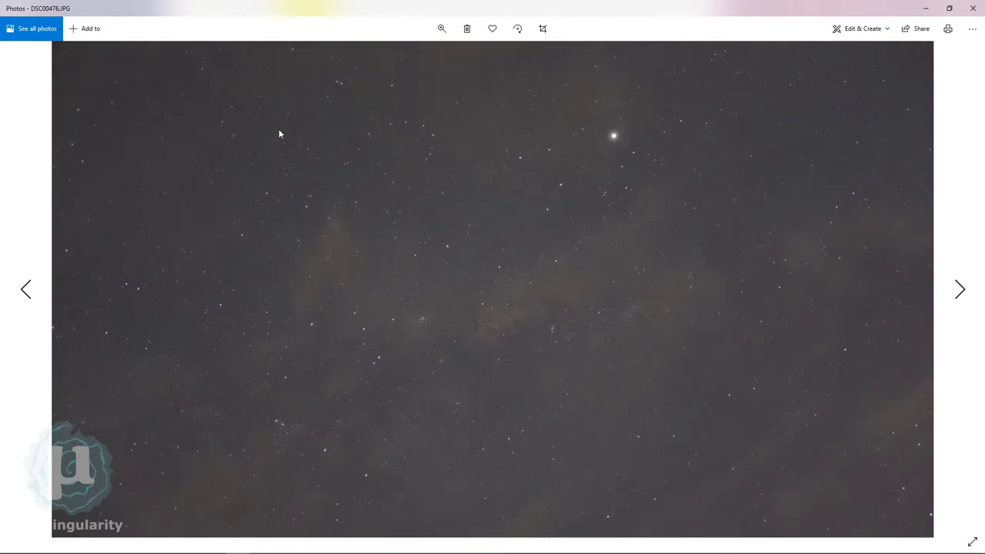
key(Right)
key(Right)
key(Right)
key(Right)
key(Right)
key(Right)
key(Right)
key(Right)
key(Right)
key(Right)
key(Right)
key(Right)
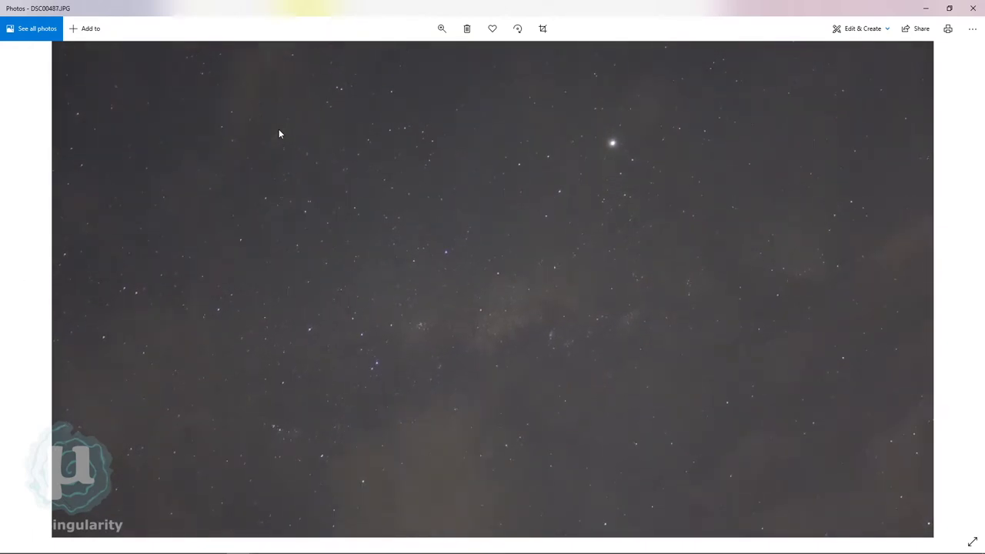
key(Right)
key(Right)
key(Right)
key(Right)
key(Right)
key(Right)
key(Right)
key(Right)
key(Right)
key(Right)
key(Right)
key(Right)
key(Right)
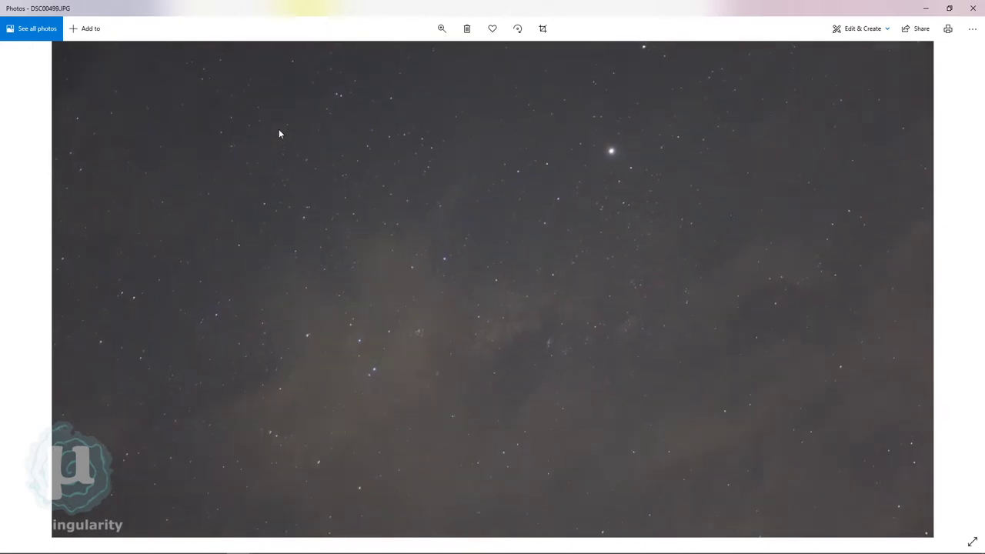
key(Right)
key(Right)
key(Right)
key(Right)
key(Right)
key(Right)
key(Right)
key(Right)
key(Right)
key(Right)
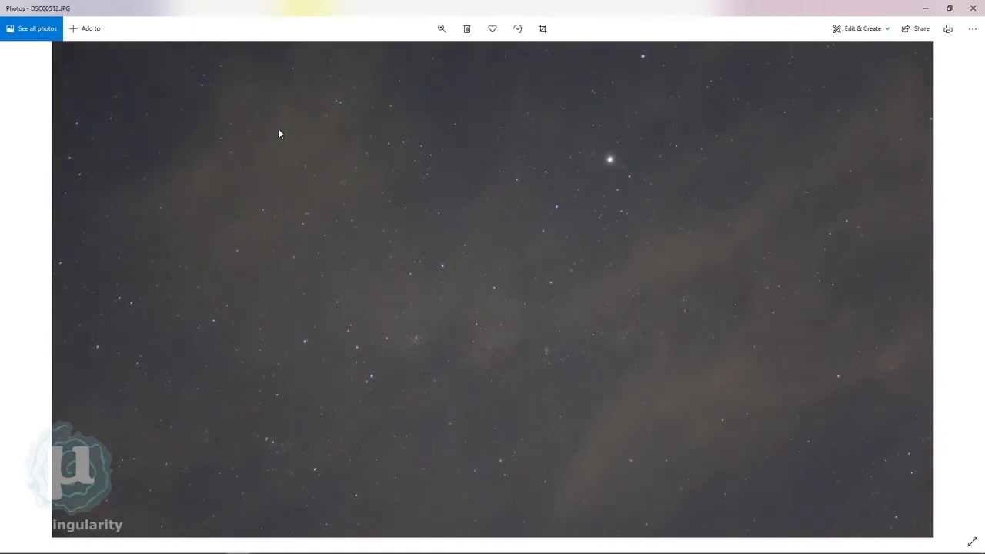
click(972, 8)
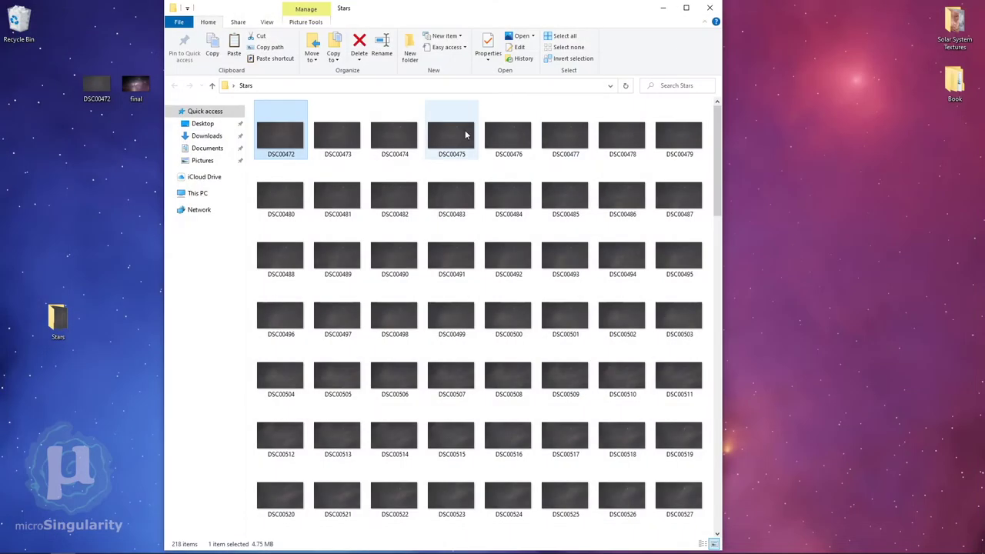
click(715, 8)
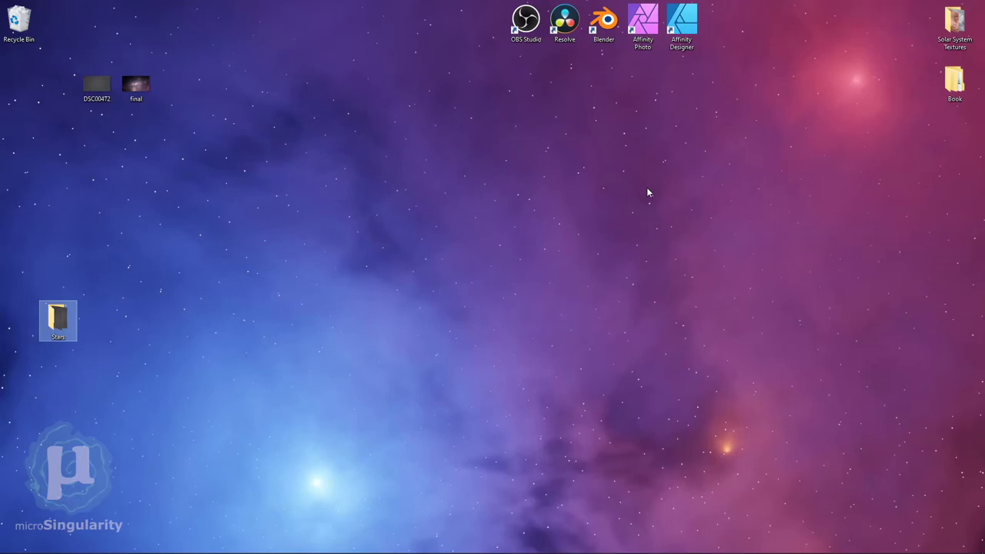
Launch Affinity Photo and start a new image stack.
double_click(642, 23)
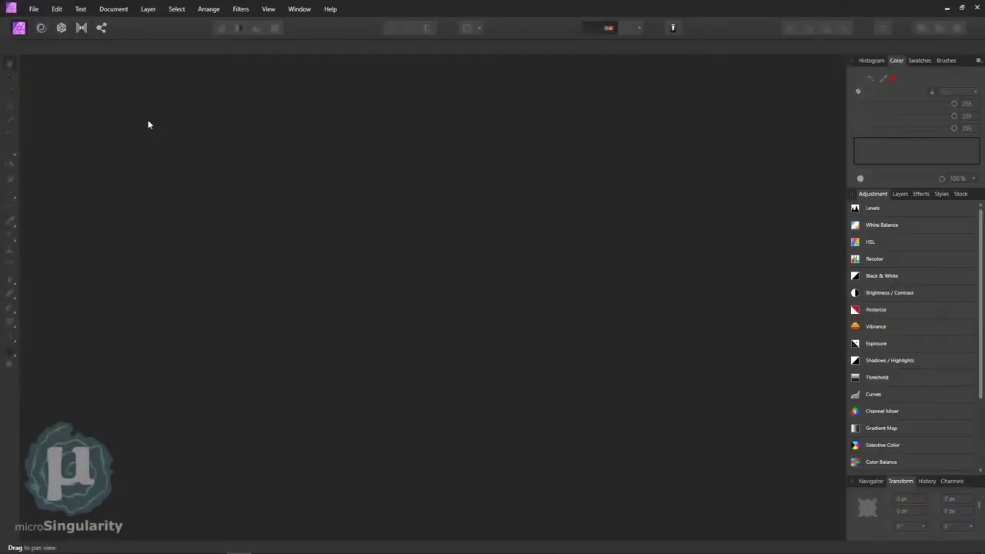
click(35, 10)
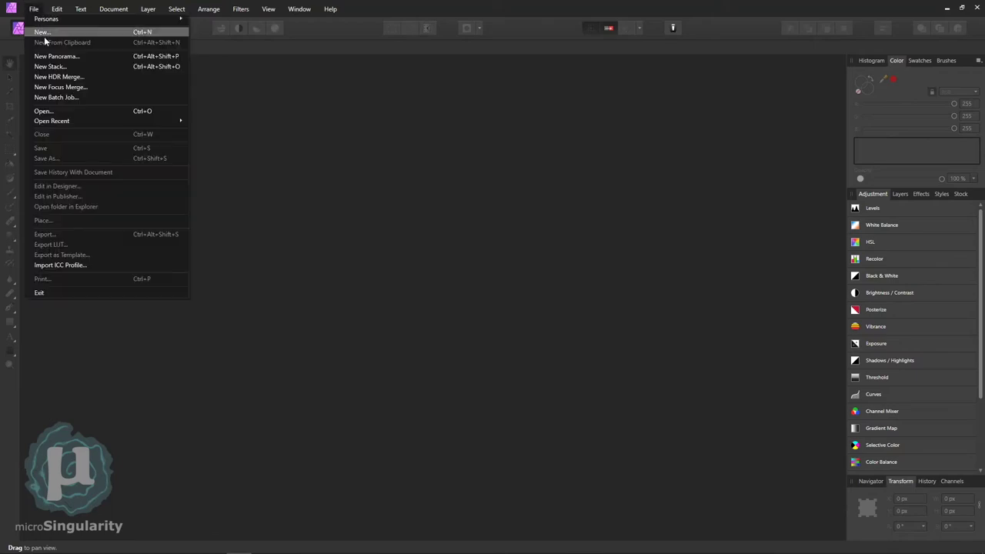
click(53, 67)
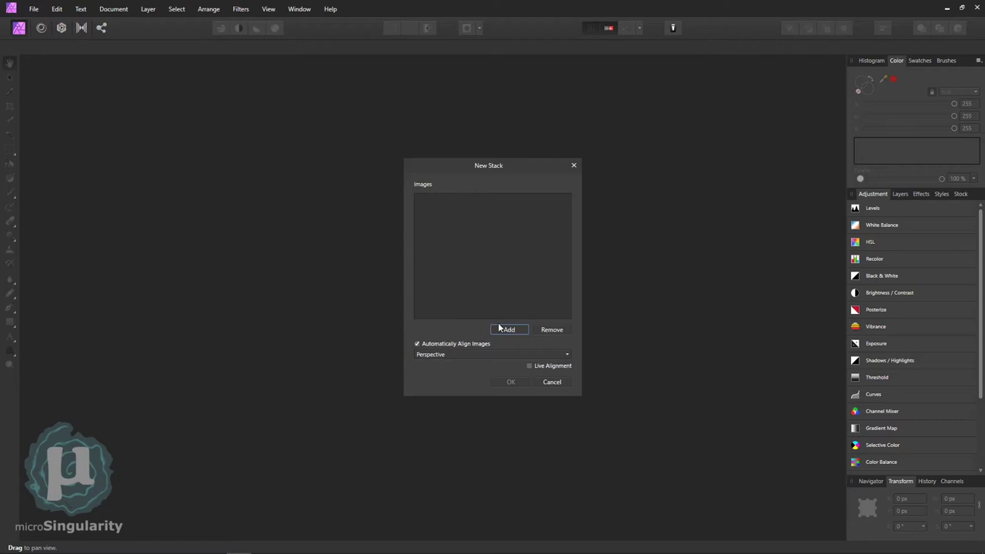
Add the Stars photos DSC00472 through DSC00485 to the stack.
click(503, 331)
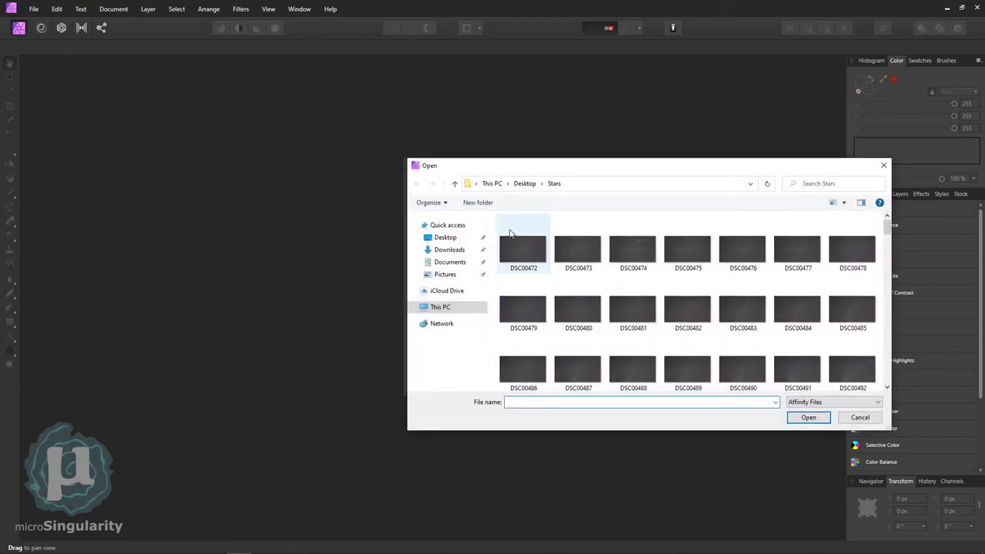
click(526, 248)
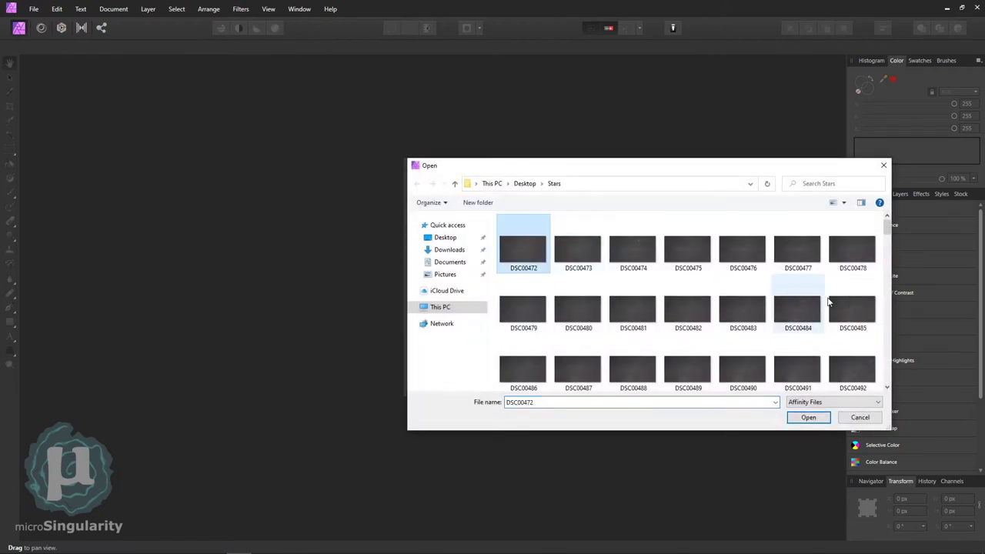
shift+click(853, 305)
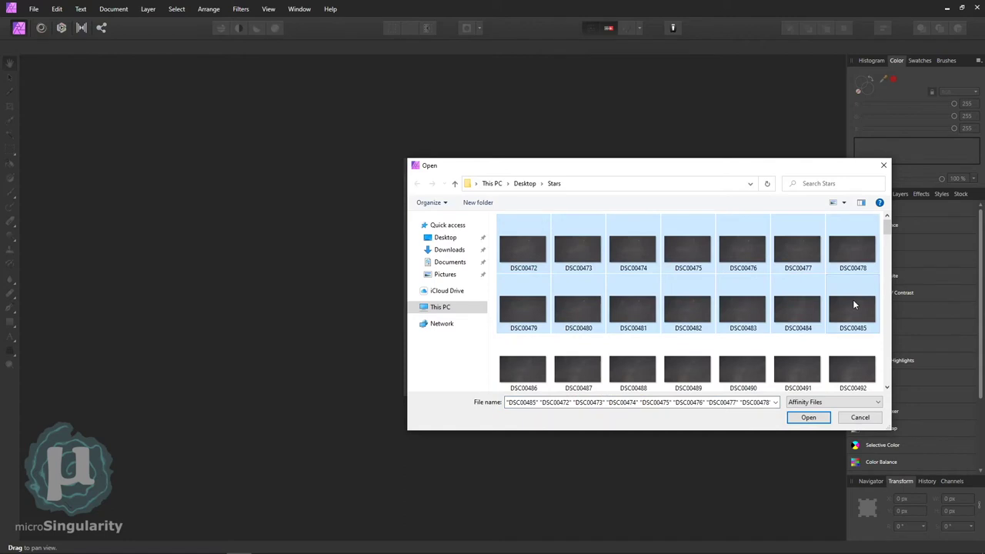
click(808, 417)
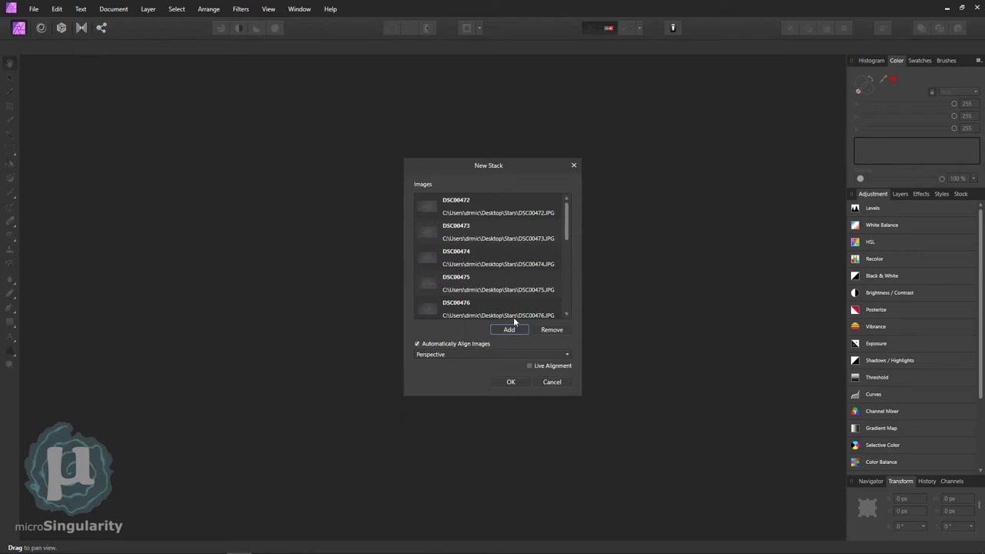
Set stack alignment to 'Scale, rotate and translate' and build the 5472 × 3080px stack.
click(486, 356)
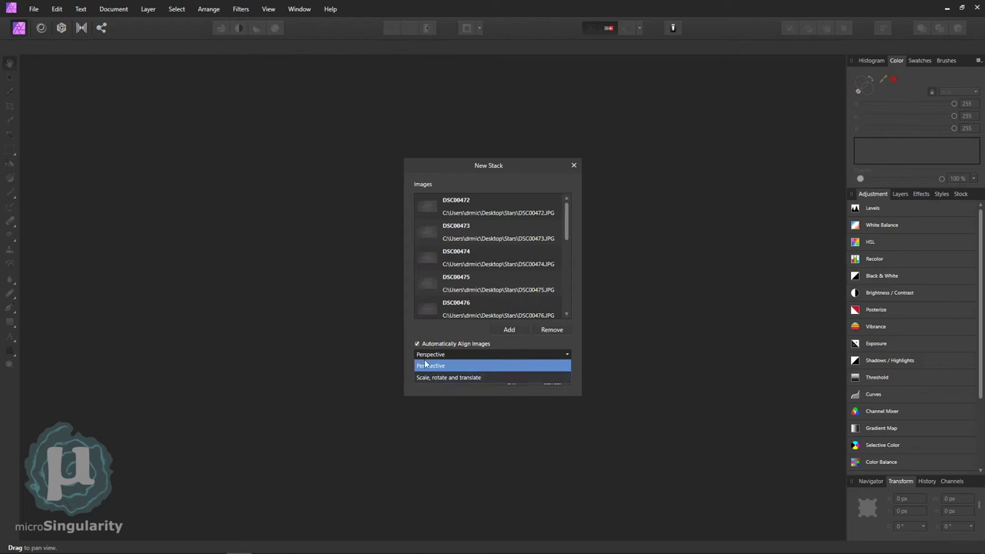
click(467, 377)
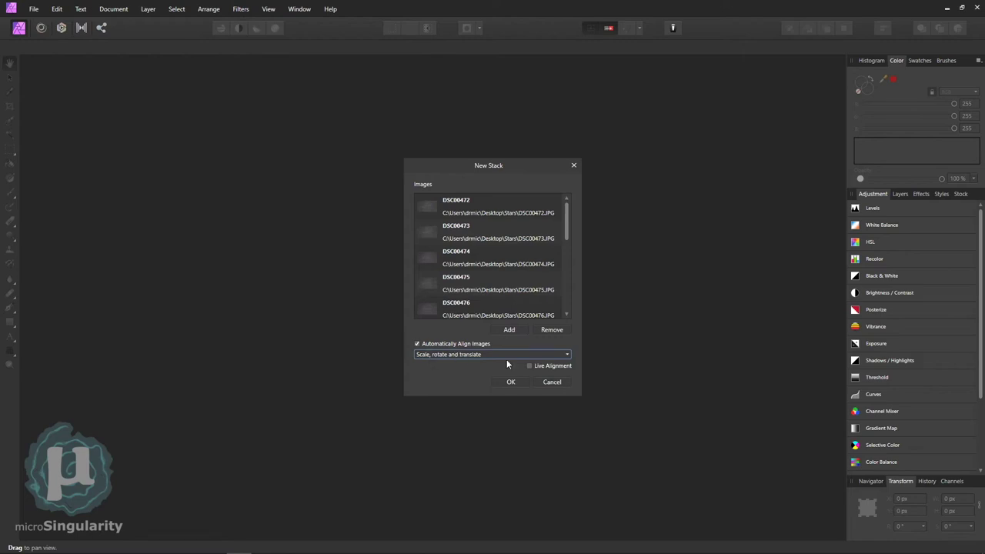
click(510, 382)
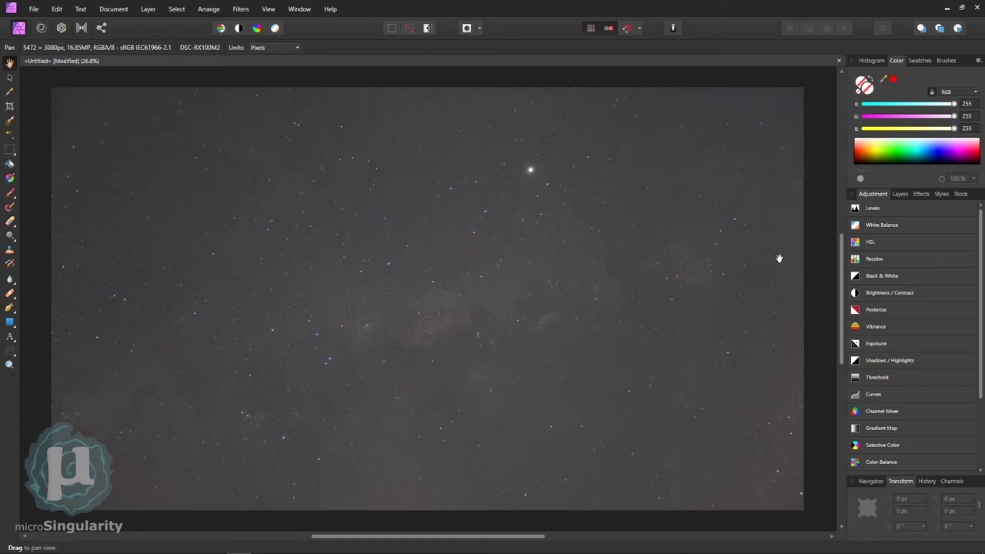
Show the Layers panel to see the single Live Stack Group.
click(901, 194)
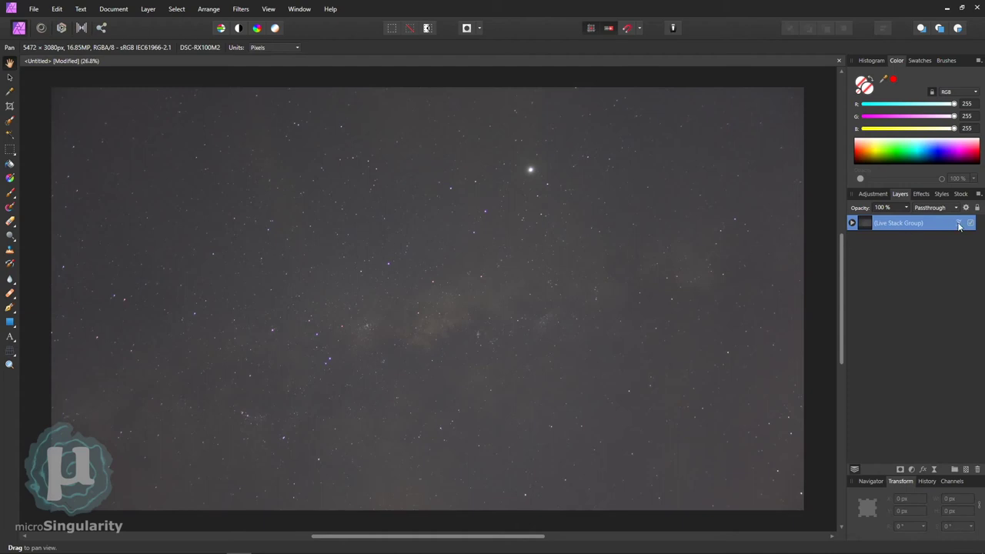
Add a Levels adjustment with the Darken preset, raising Black Level to 20%.
click(867, 193)
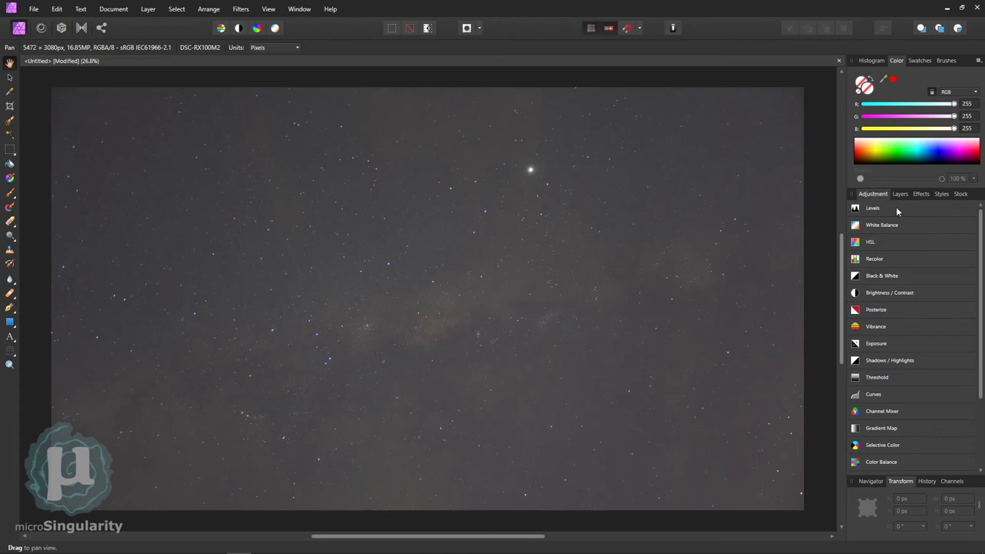
click(895, 208)
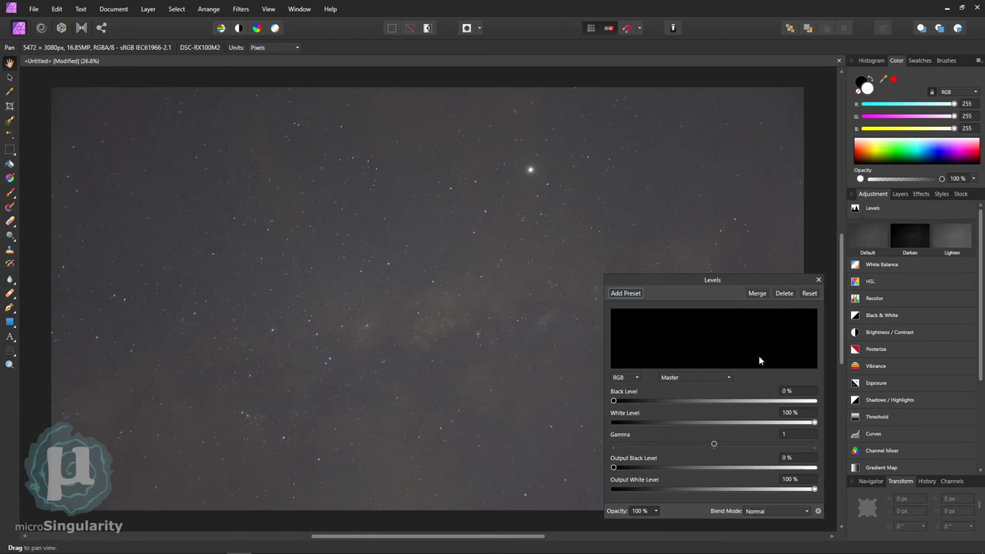
click(914, 235)
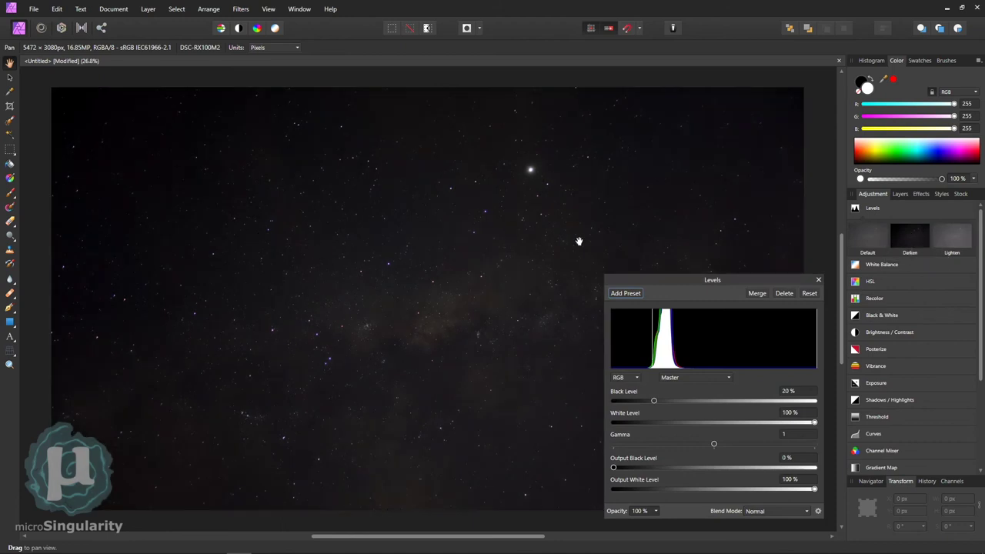
click(816, 281)
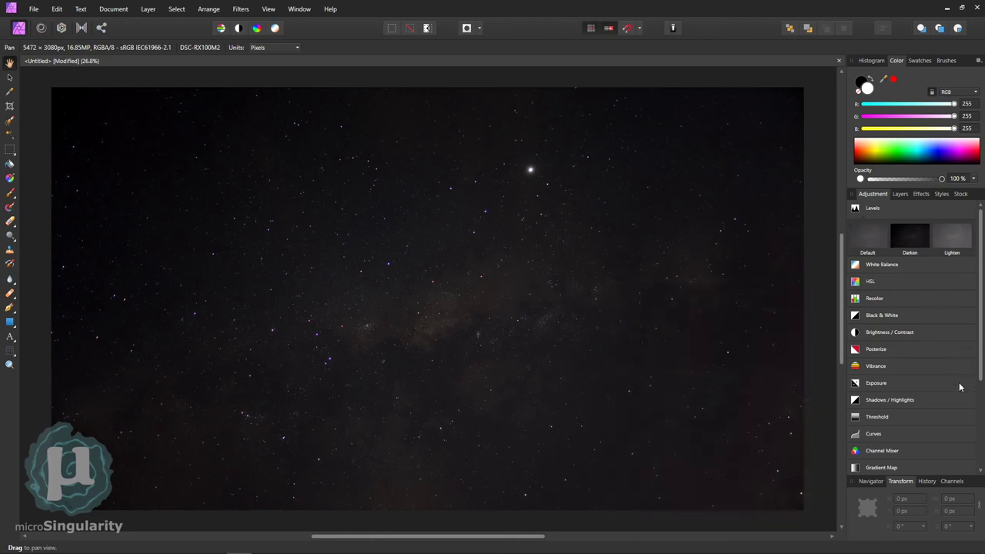
Add a Curves adjustment and bend the curve upward to reveal the Milky Way.
click(934, 436)
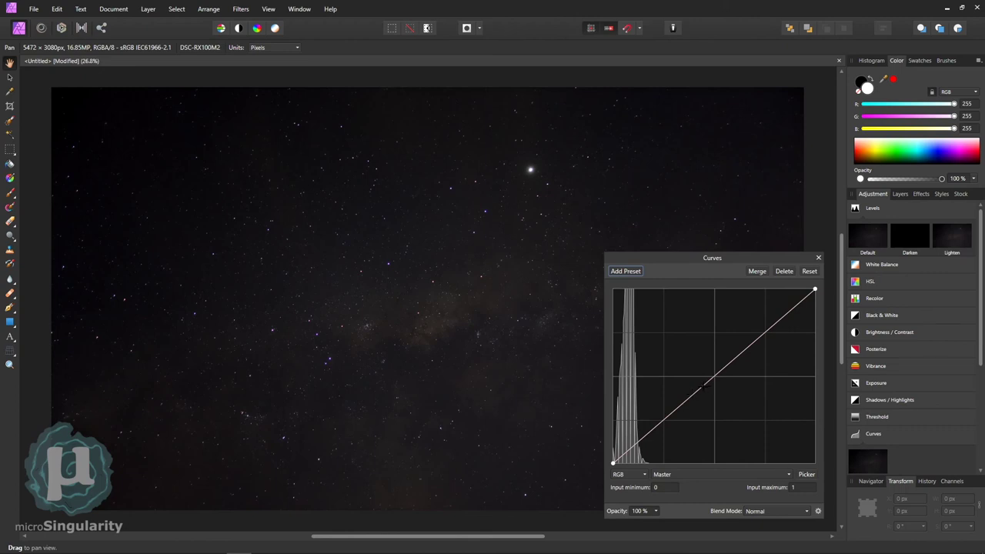
drag(699, 389, 660, 288)
click(818, 257)
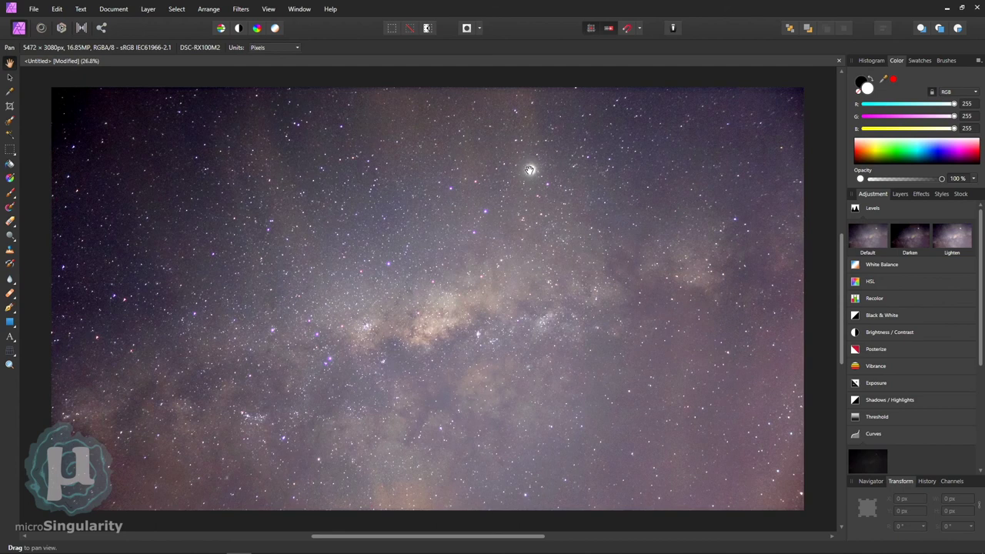
Export the image as a 5472 × 3080 PNG named final into the Stars folder.
click(33, 10)
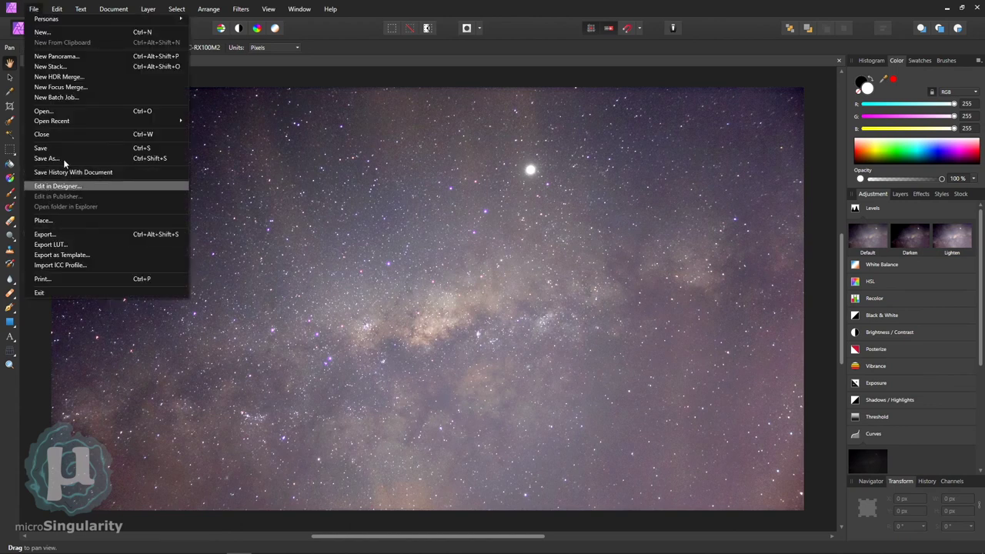
click(48, 235)
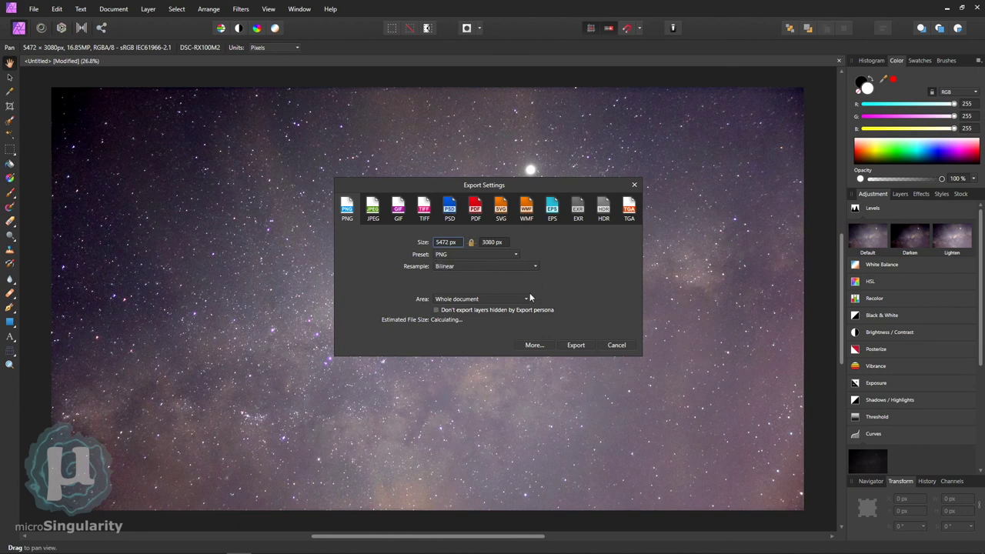
click(575, 346)
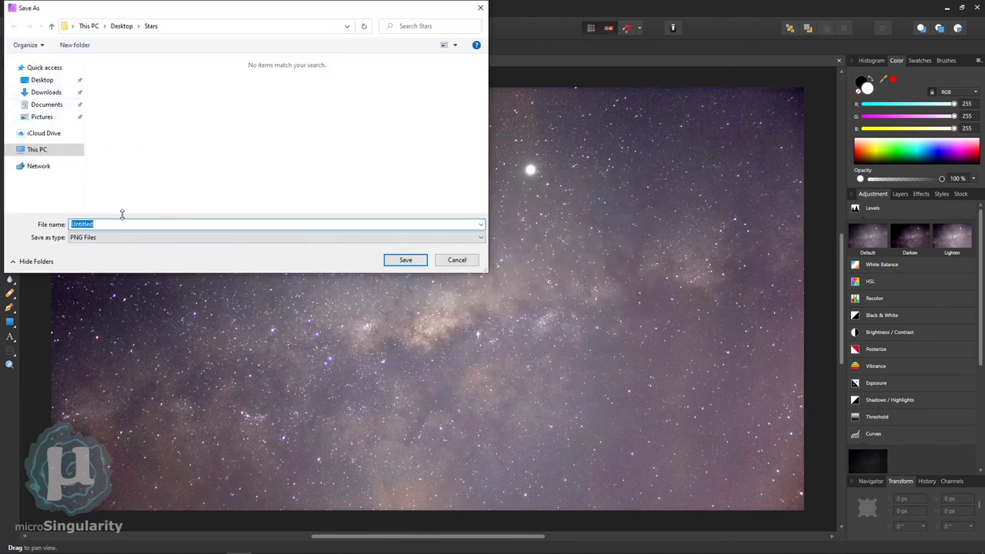
text(final)
key(Return)
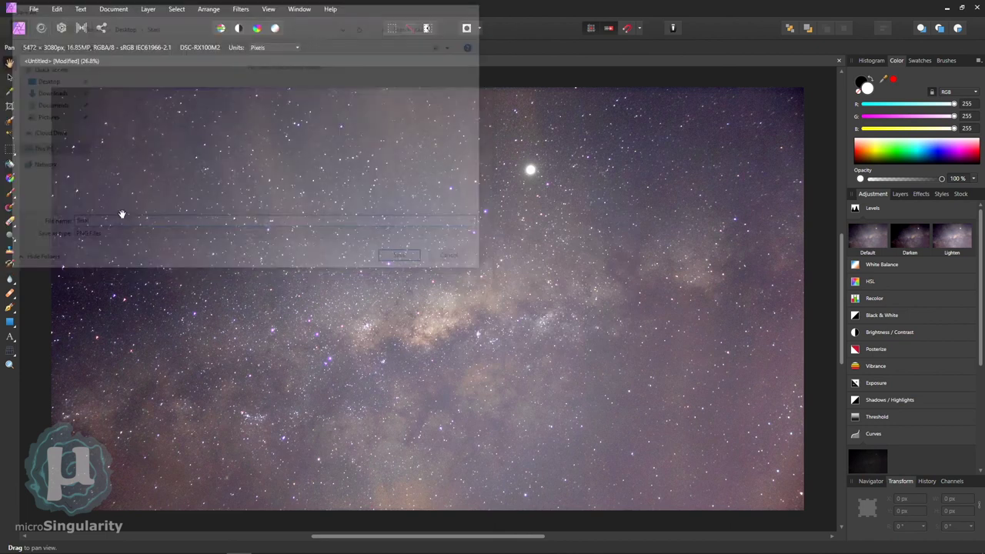
Minimize Affinity Photo and open final.png from the desktop in Photos.
click(946, 8)
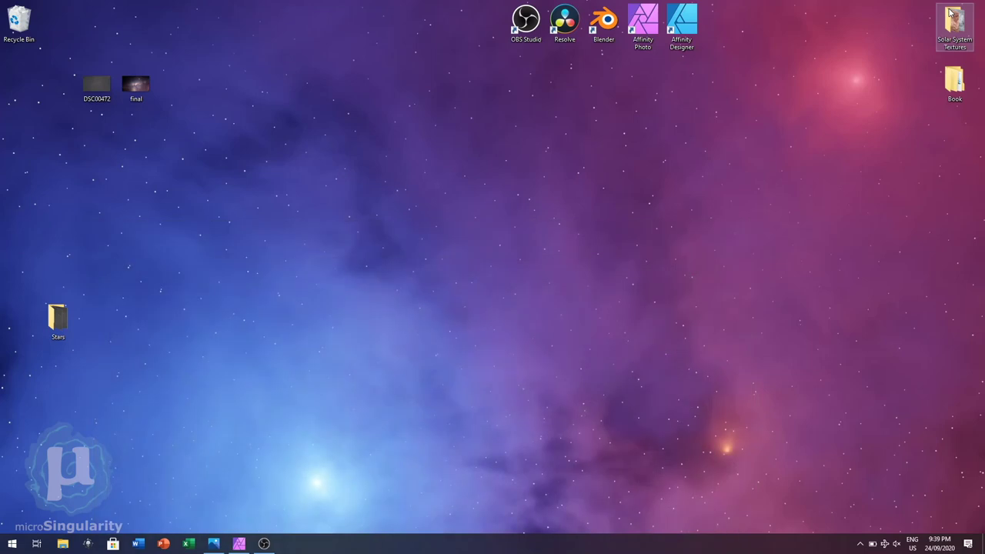
click(136, 85)
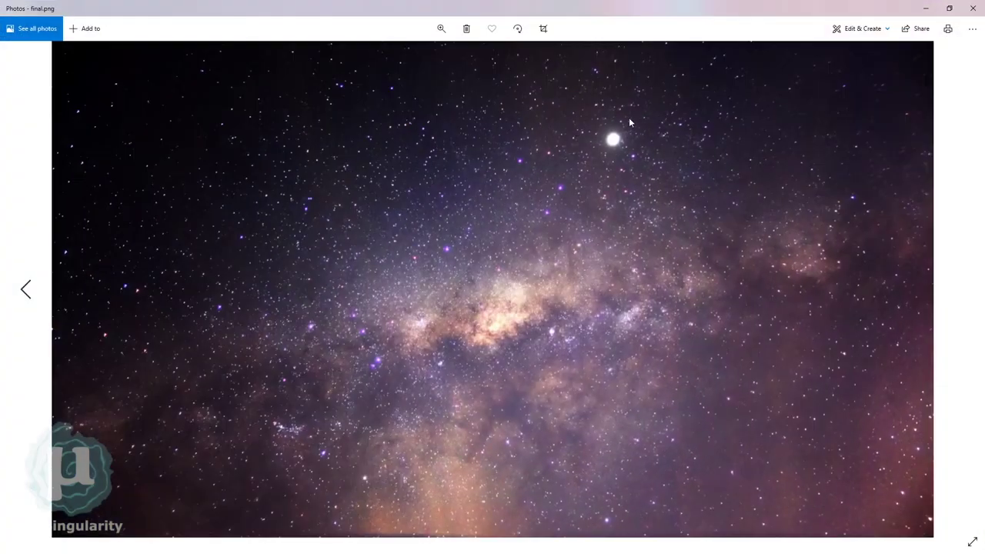